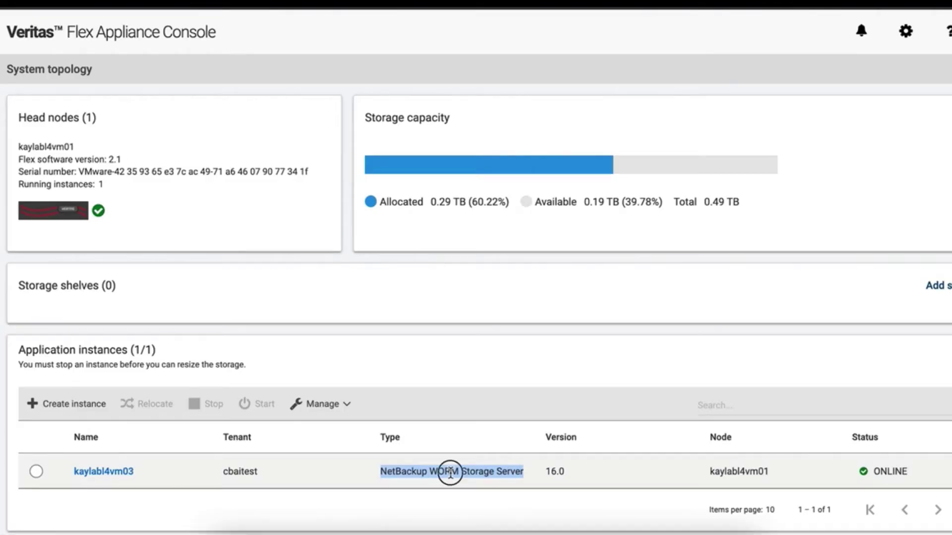
Point out the WORM Storage Server instance type and its version 16.0 in the Flex console
left_click(450, 471)
double_click(559, 471)
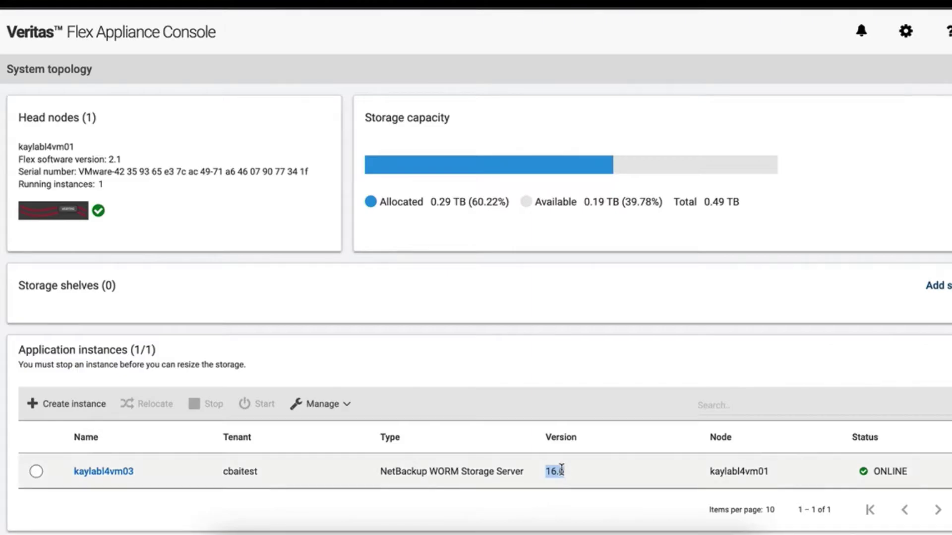
left_click(291, 500)
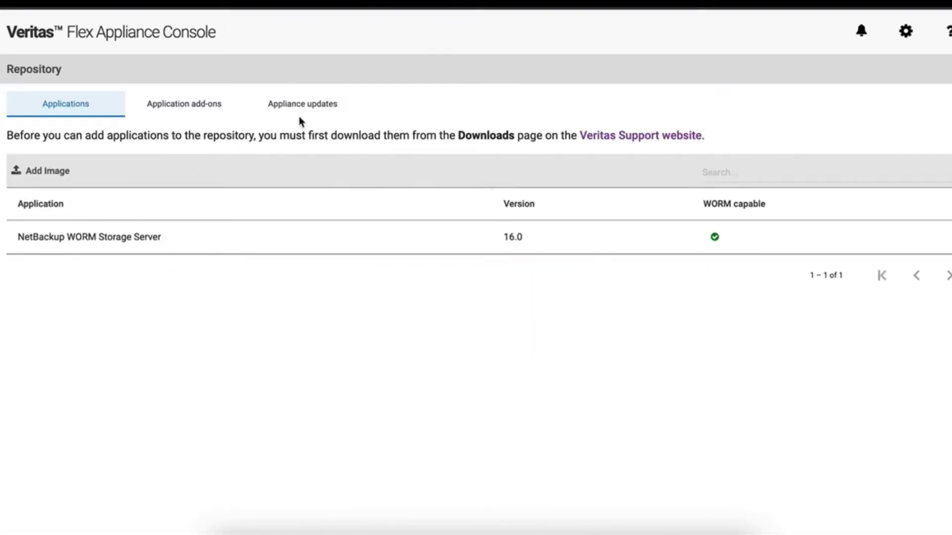
Upload VRTSflex-HF3-2.1.0-0.x86_64.rpm from the IRE demo folder as an appliance update package
left_click(302, 110)
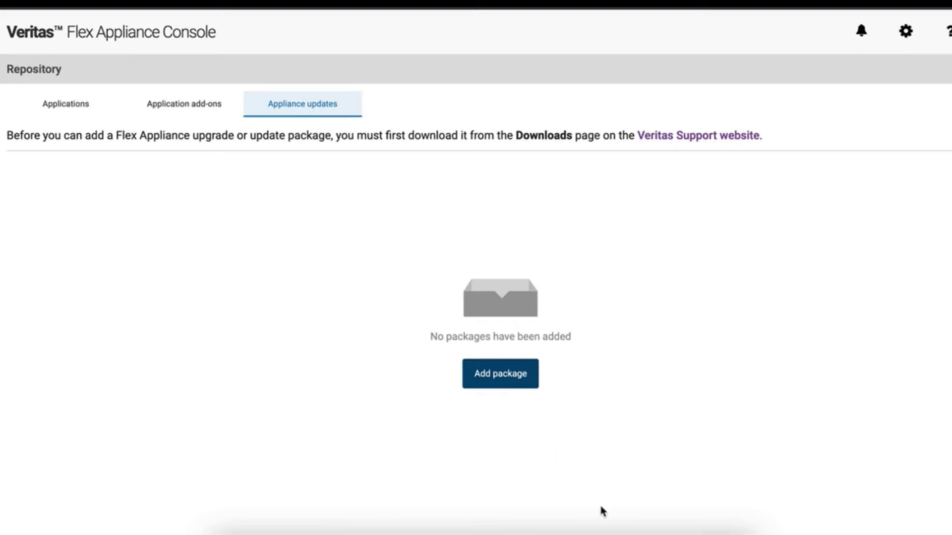
left_click(499, 373)
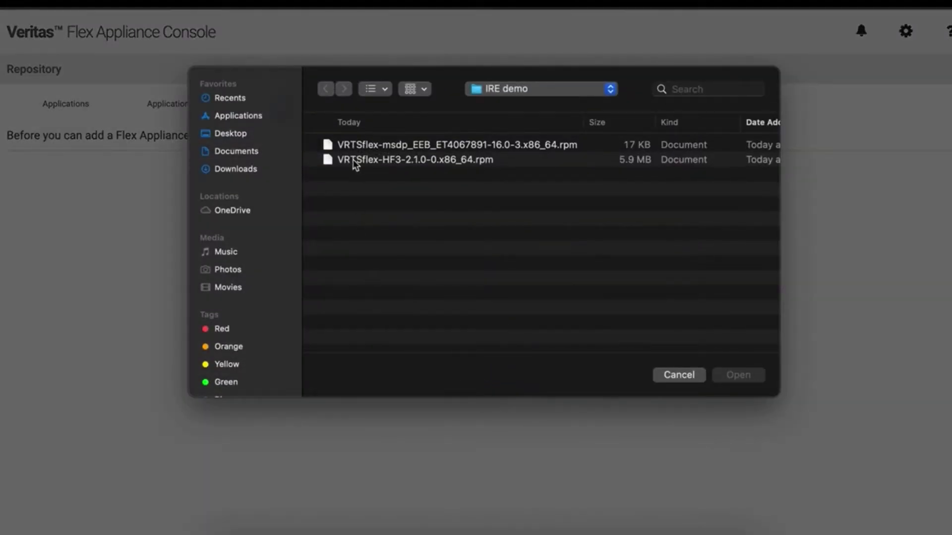
left_click(355, 164)
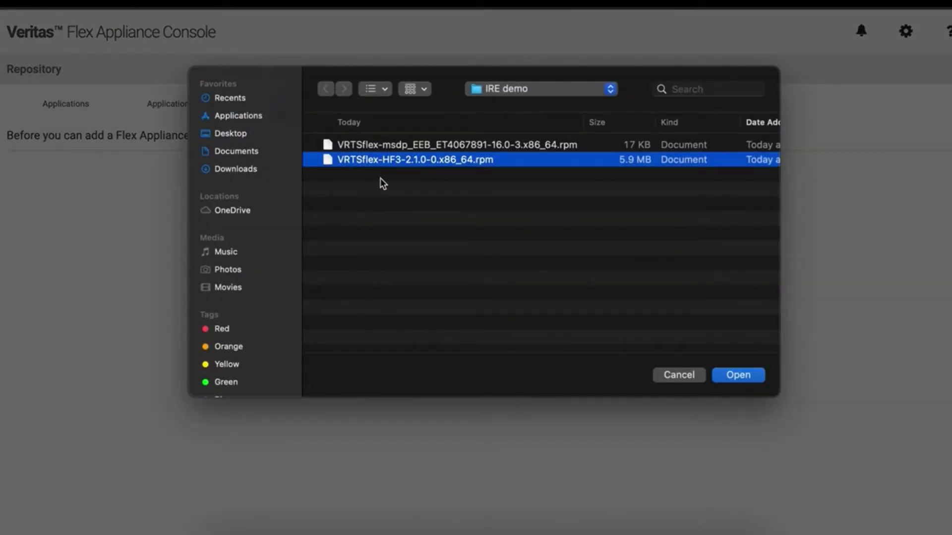
left_click(748, 379)
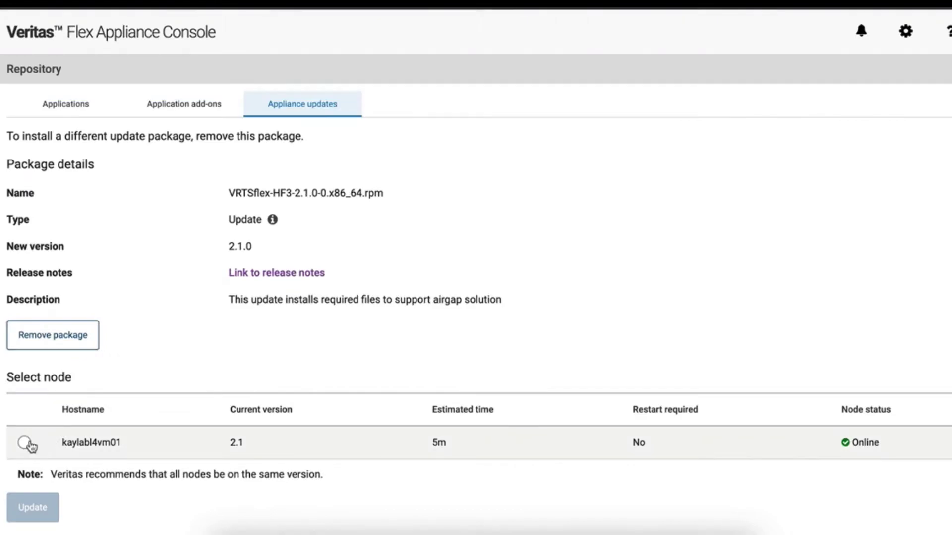
Apply and confirm the 2.1.0 hotfix update on the head node
left_click(25, 445)
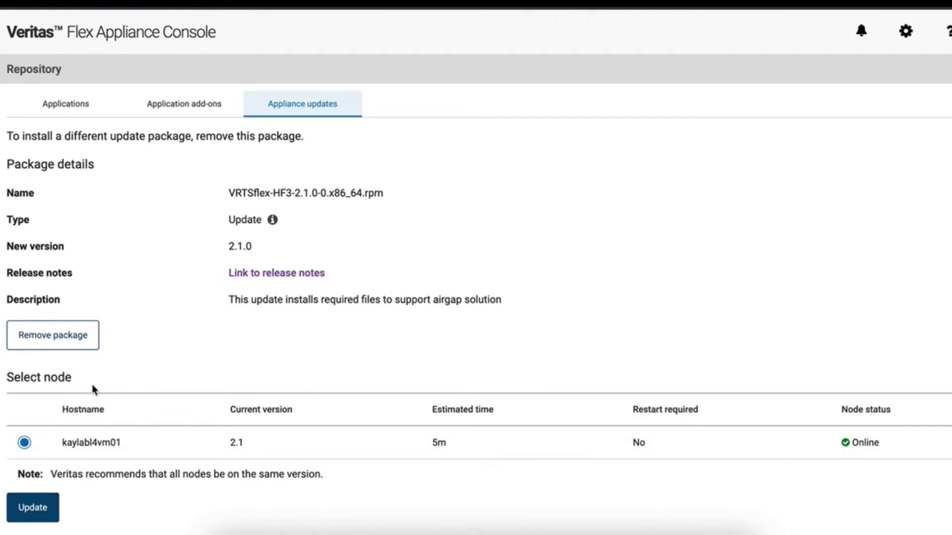
left_click(33, 512)
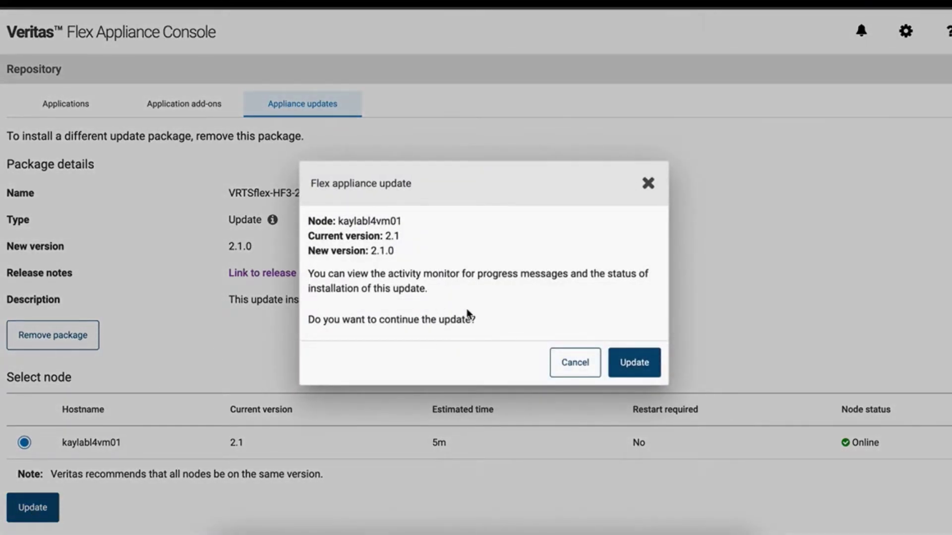
left_click(634, 363)
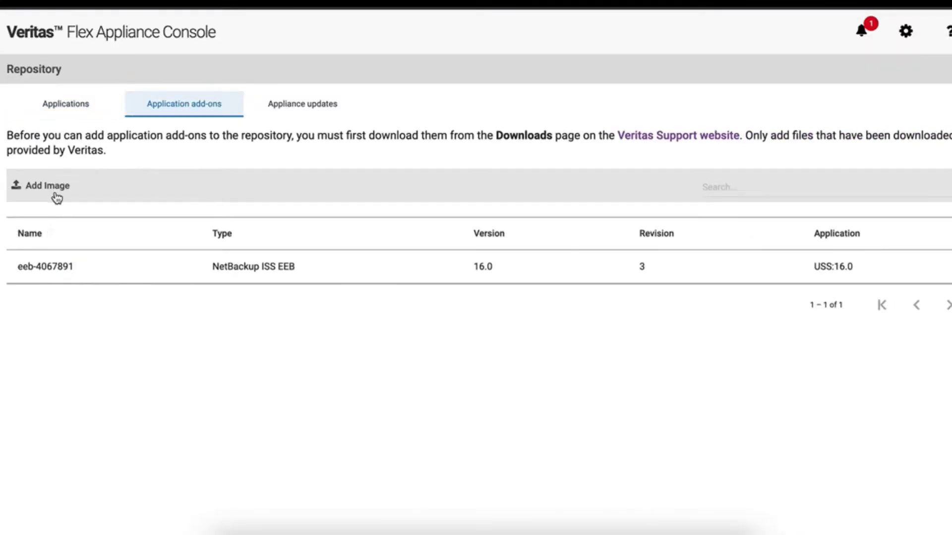
Add the msdp EEB rpm from the IRE demo folder as an application add-on image
left_click(52, 190)
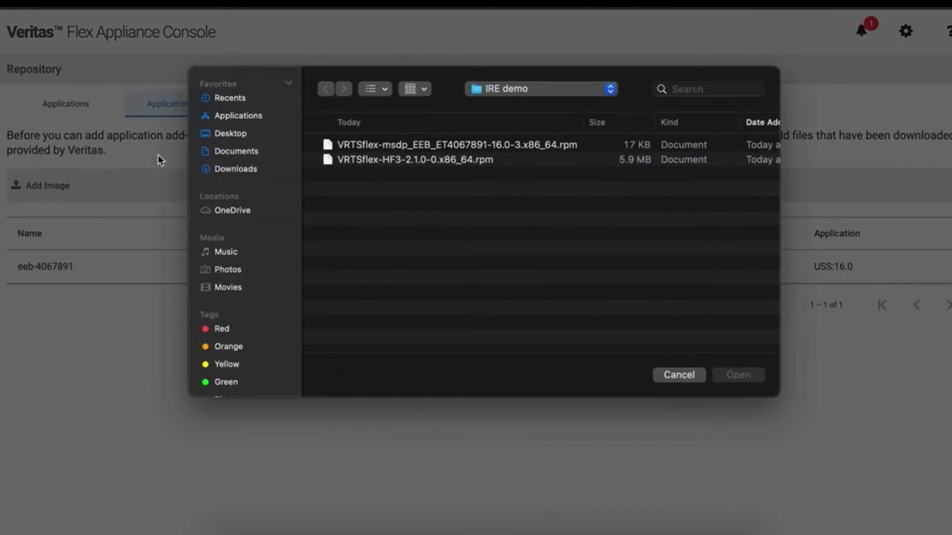
double_click(421, 146)
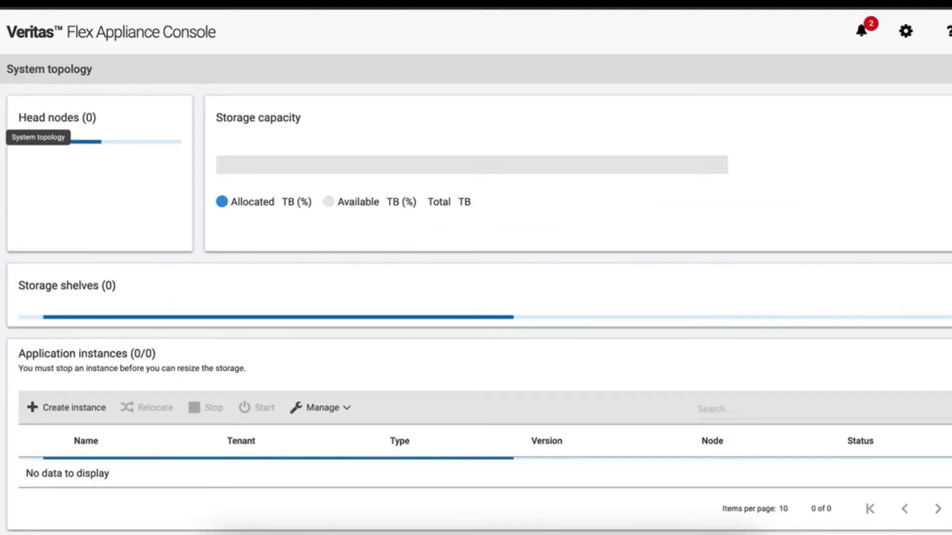
Stop the NetBackup WORM Storage Server instance so it shows OFFLINE
left_click(208, 401)
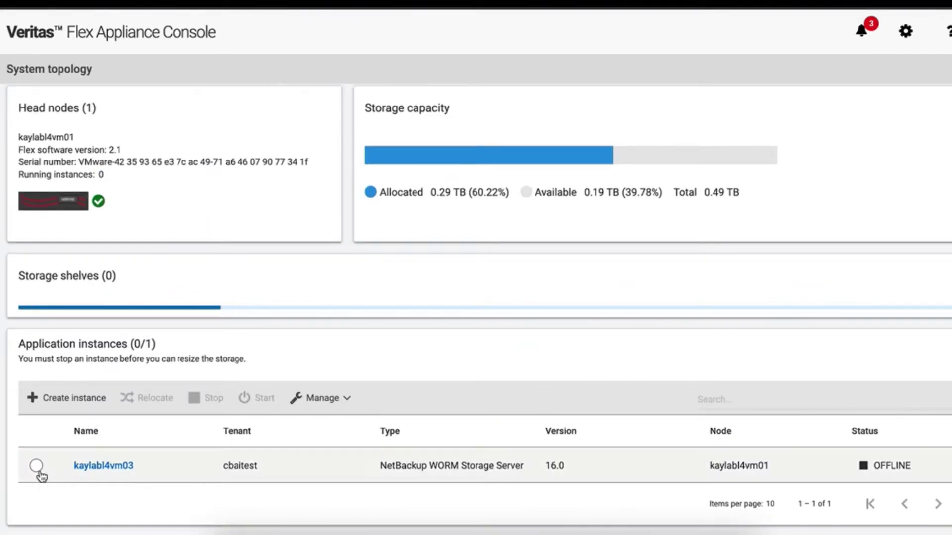
Install add-on eeb-4067891 on the stopped WORM instance as install order 1
left_click(36, 465)
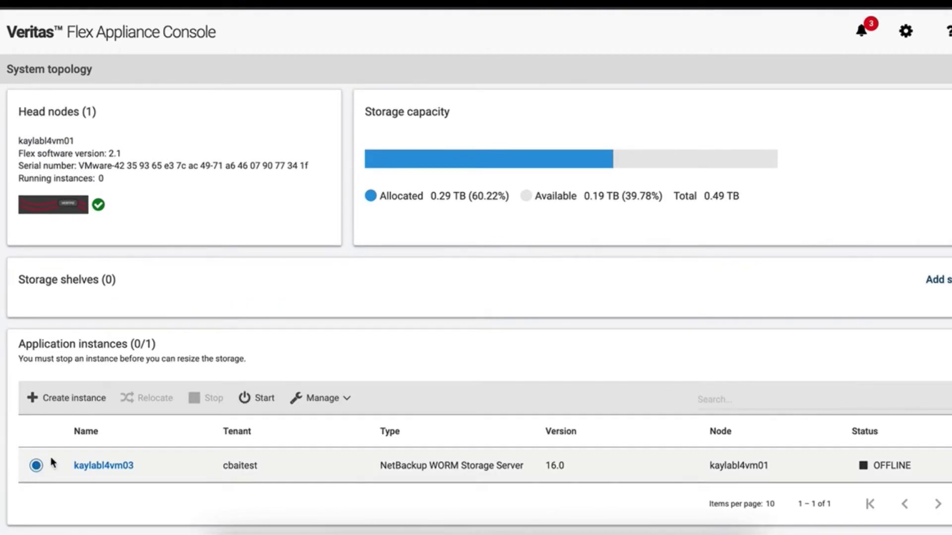
left_click(341, 396)
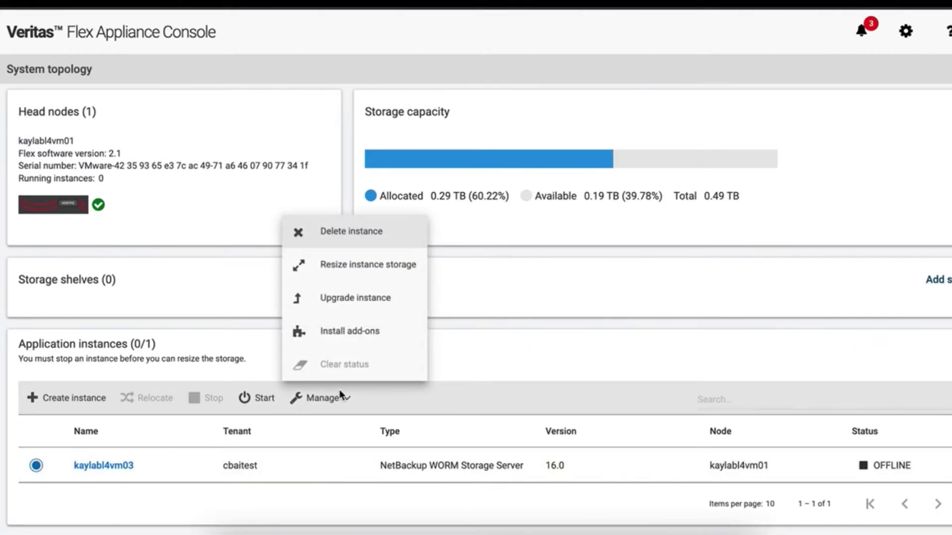
left_click(371, 331)
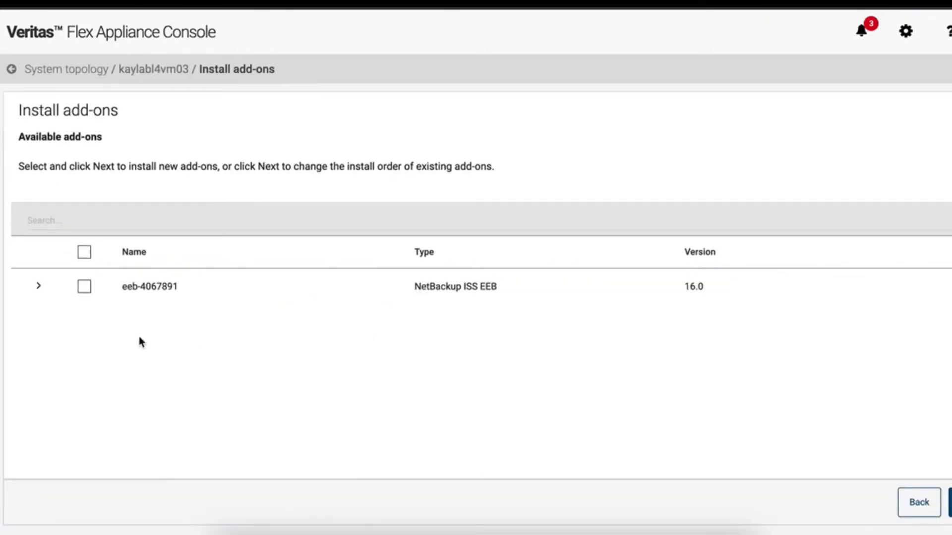
left_click(84, 288)
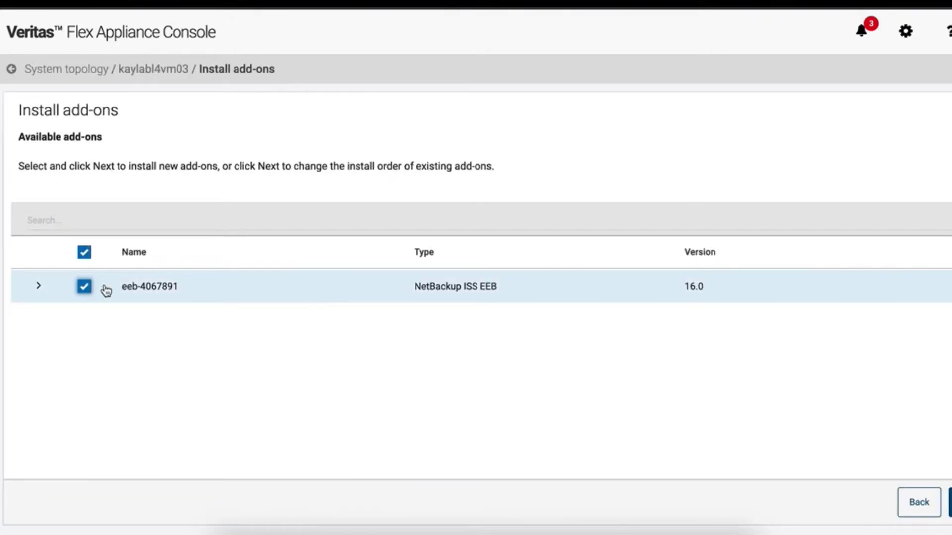
left_click(949, 502)
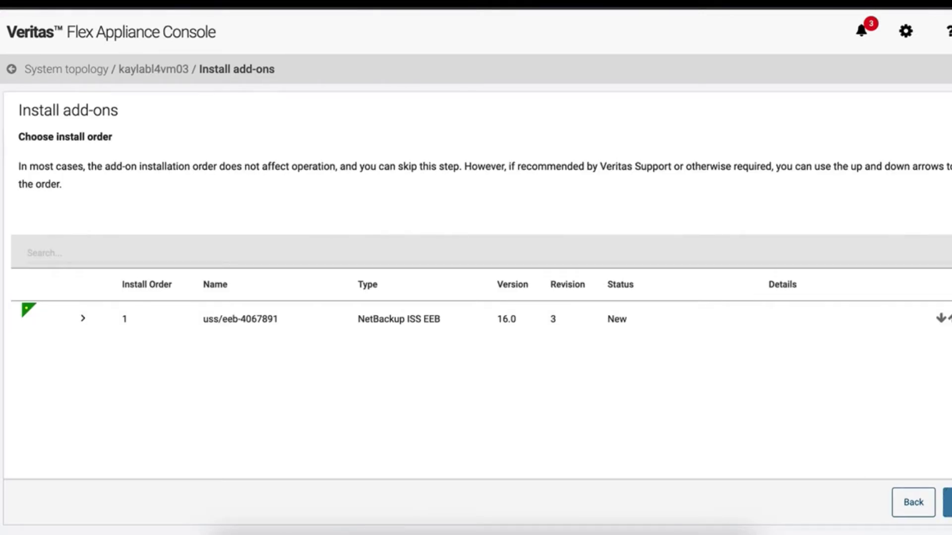
left_click(948, 502)
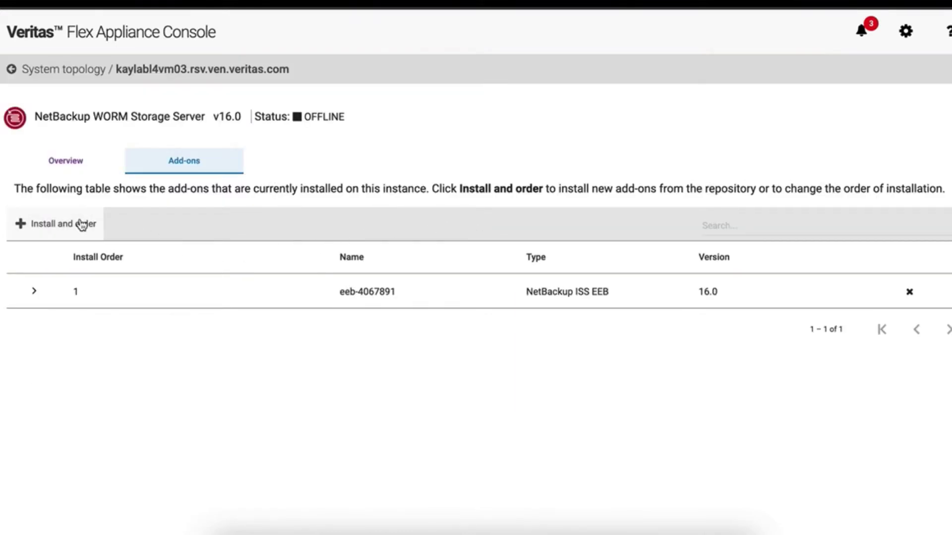
Return to System topology and select the WORM storage server instance
left_click(11, 69)
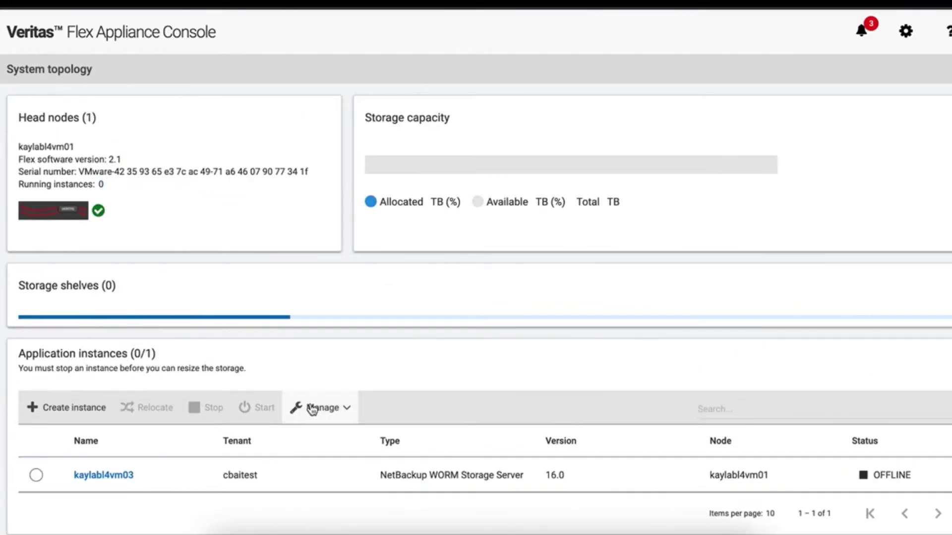
left_click(35, 476)
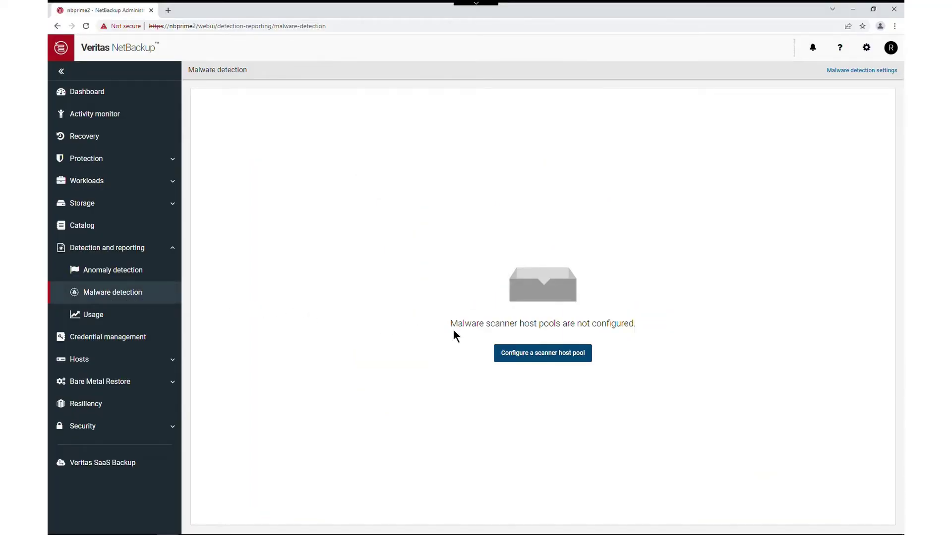
Create NFS host pool malware-3 with NetBackup Malware Scanner and save it to add hosts
left_click(556, 364)
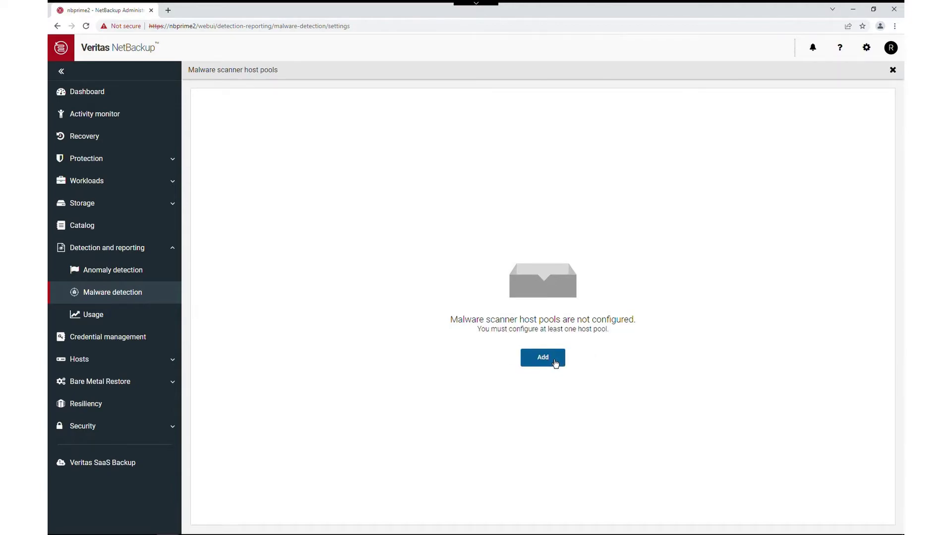
left_click(554, 363)
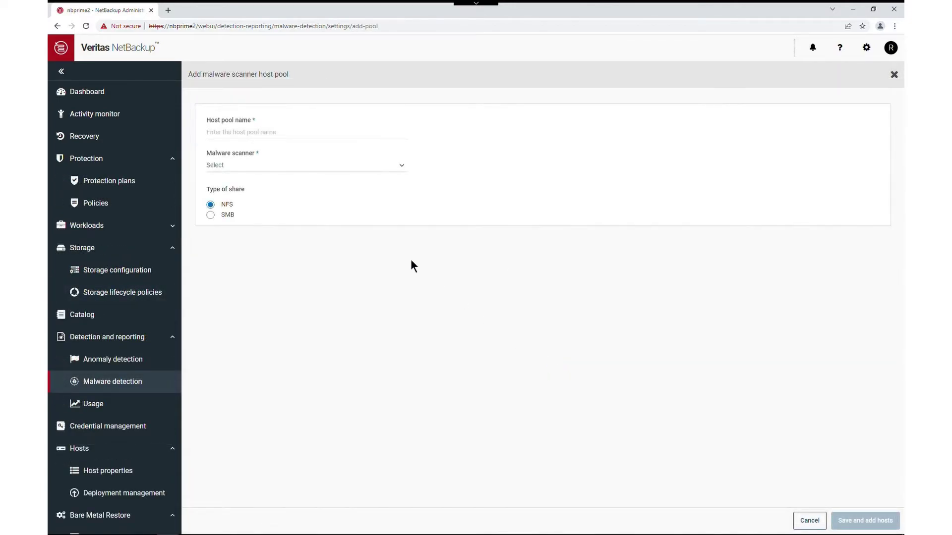
left_click(234, 138)
type("malware")
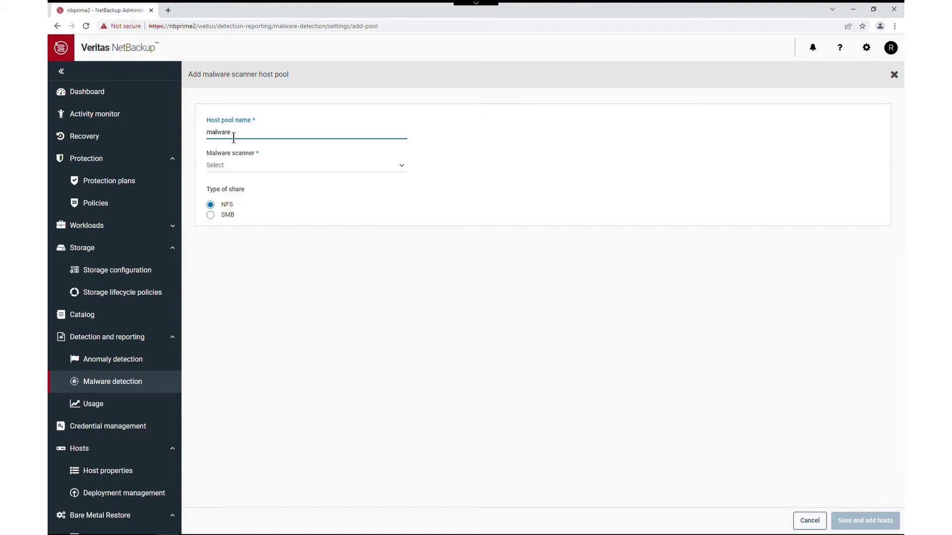
type("-2")
left_click(251, 170)
left_click(249, 191)
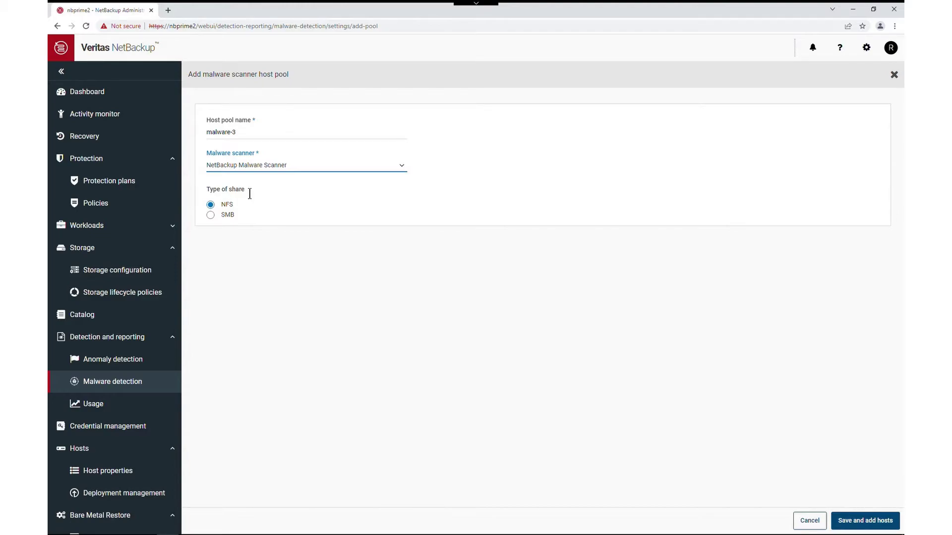
left_click(861, 529)
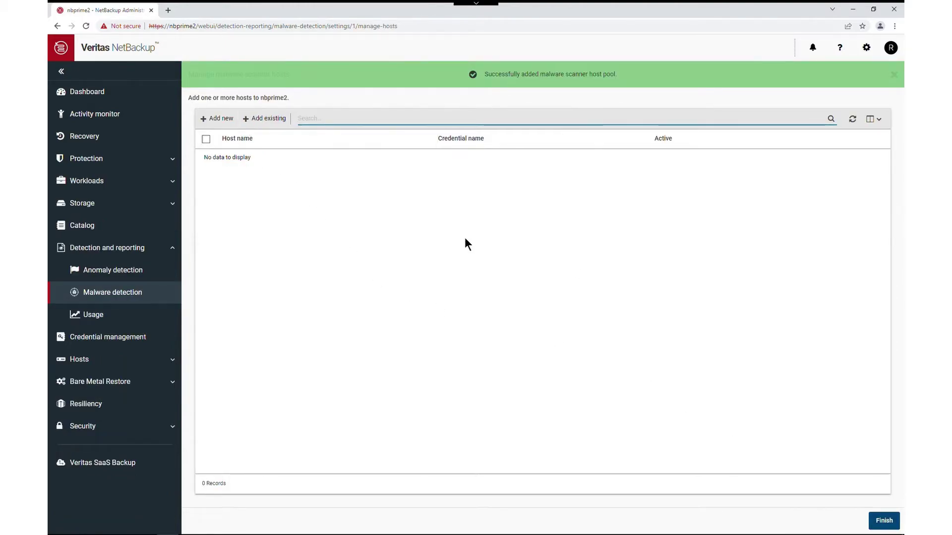
Add nbprime2 as a scanner host and choose to create new credentials for it
left_click(217, 119)
left_click(228, 139)
type("nbprime2")
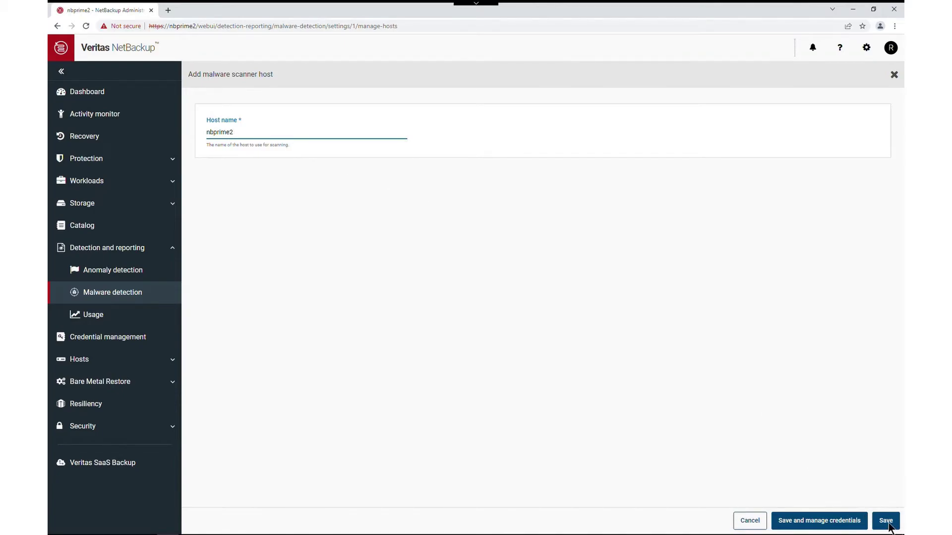
left_click(810, 524)
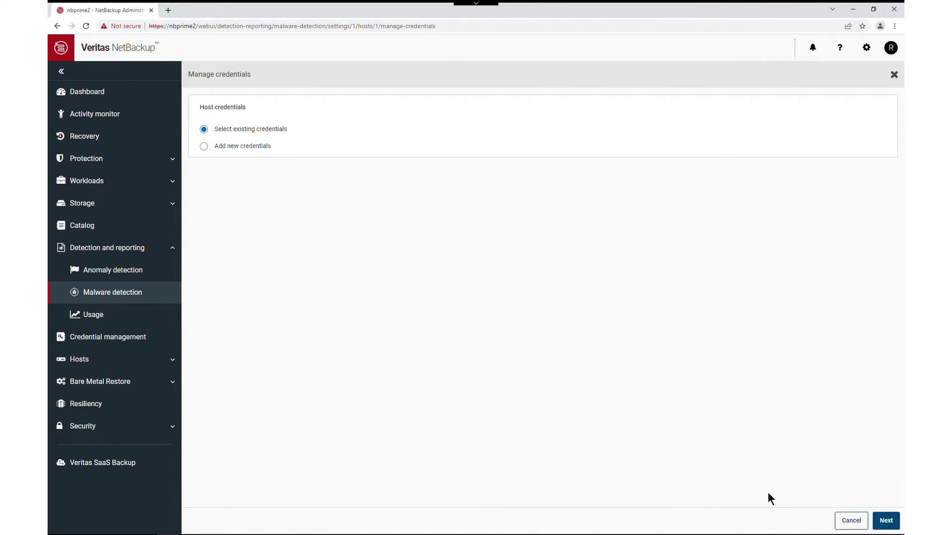
left_click(233, 150)
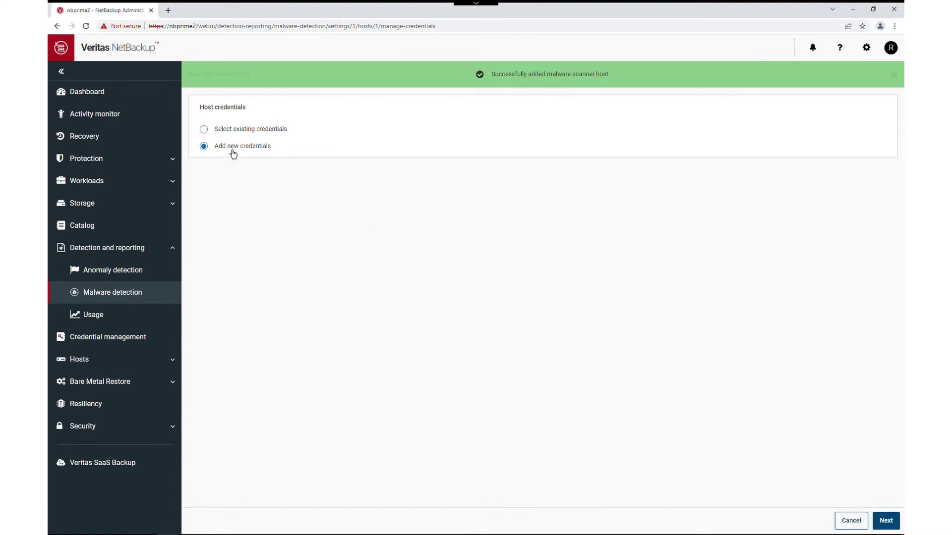
left_click(892, 525)
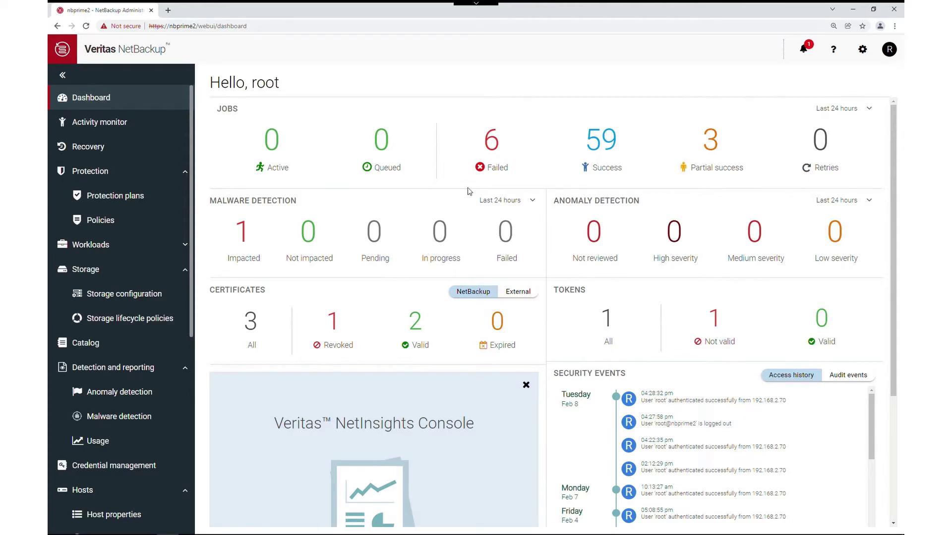
Set Malware Detection to Last 72 hours and list the impacted backups
left_click(533, 204)
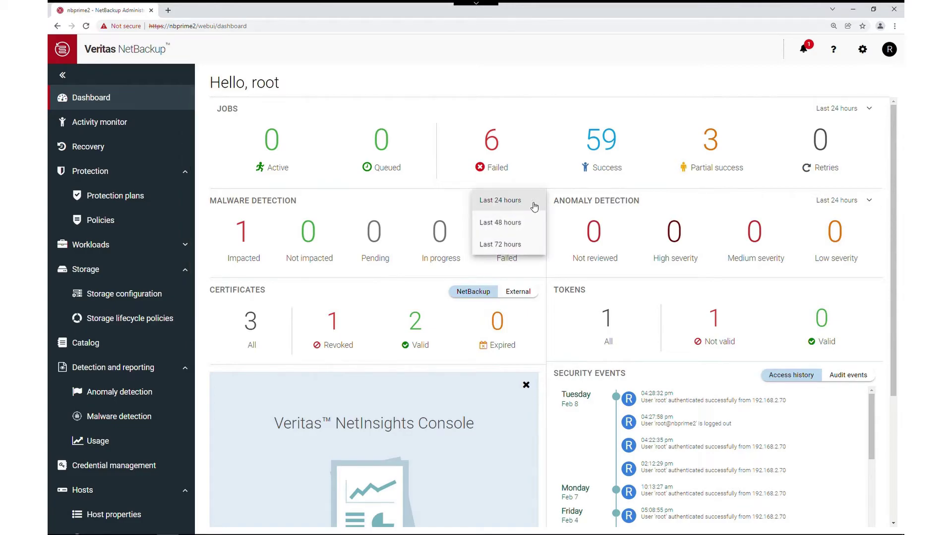
left_click(513, 252)
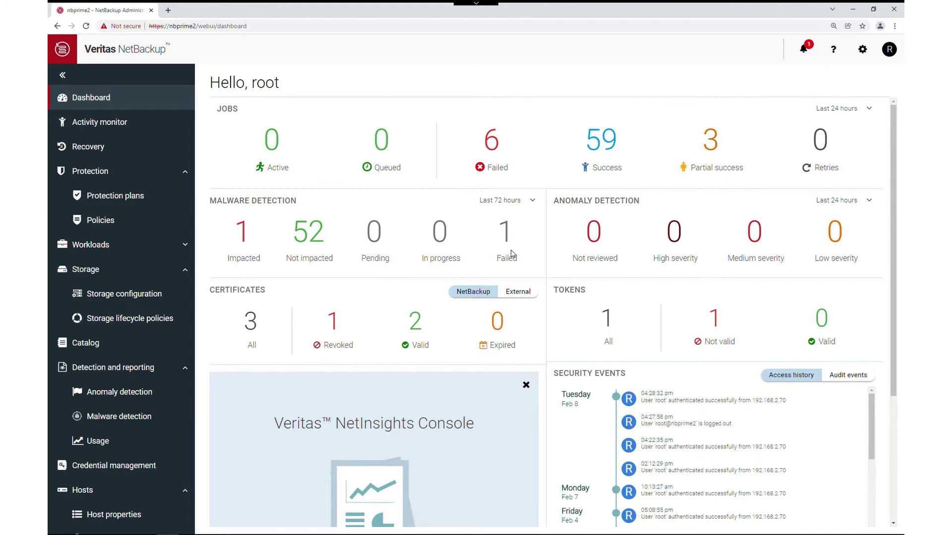
left_click(246, 240)
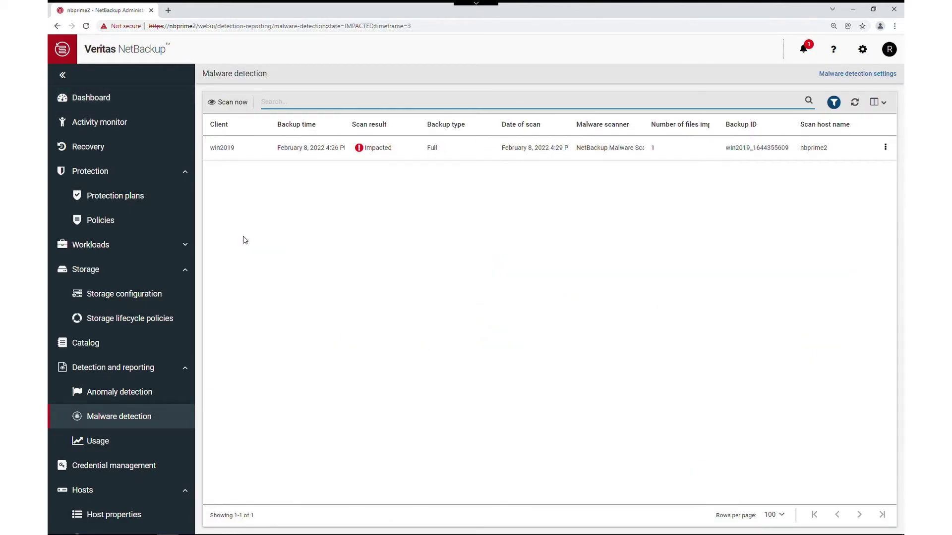
Filter the malware scan results to include Not impacted as well as impacted backups
left_click(841, 107)
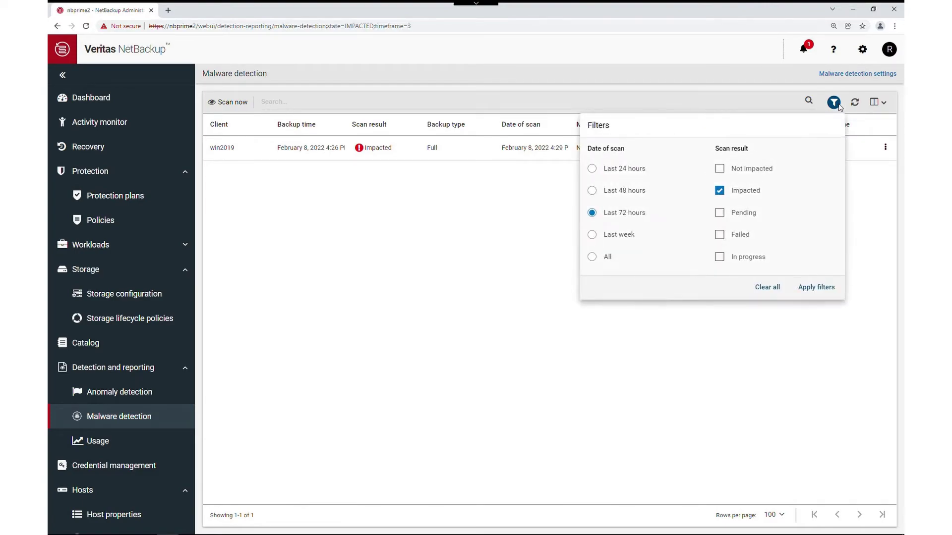
left_click(753, 173)
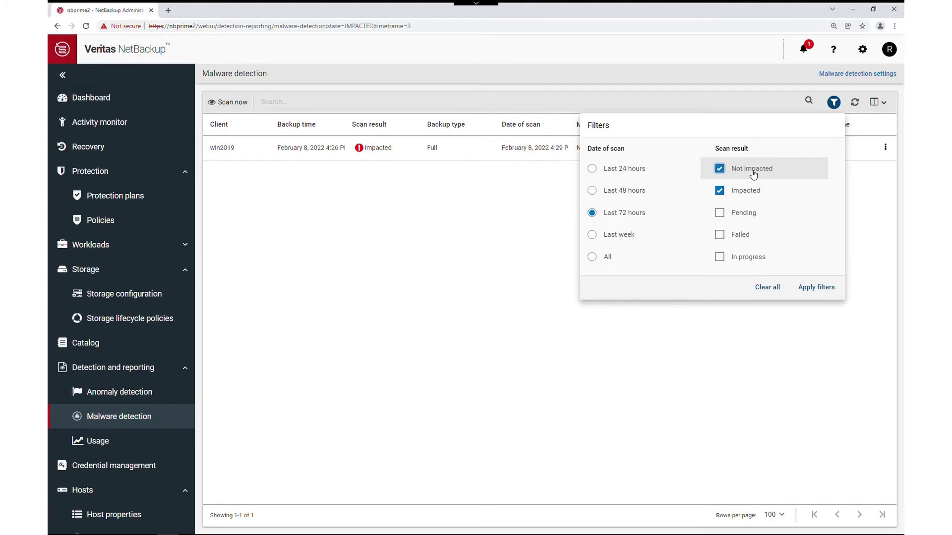
left_click(809, 287)
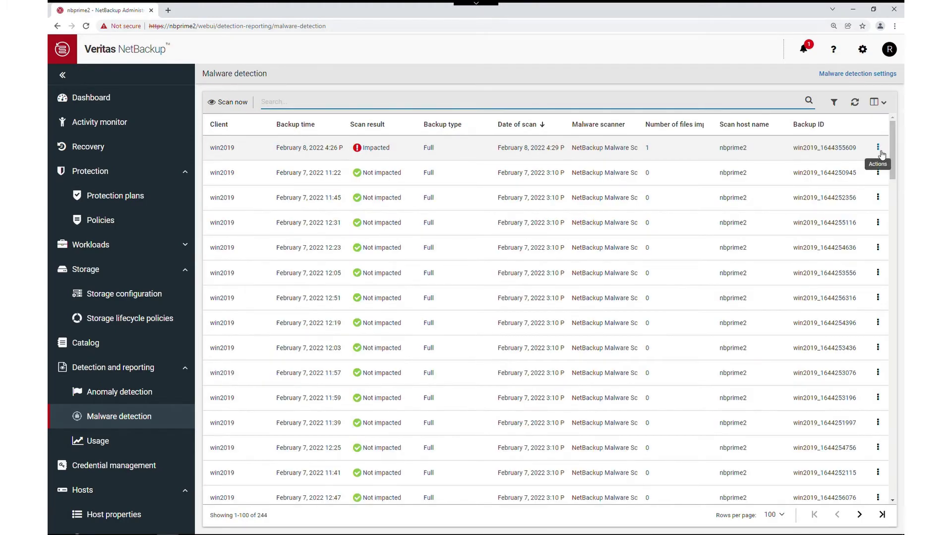
View the impacted backup's infected files to confirm eicarcom2.zip is listed
left_click(878, 150)
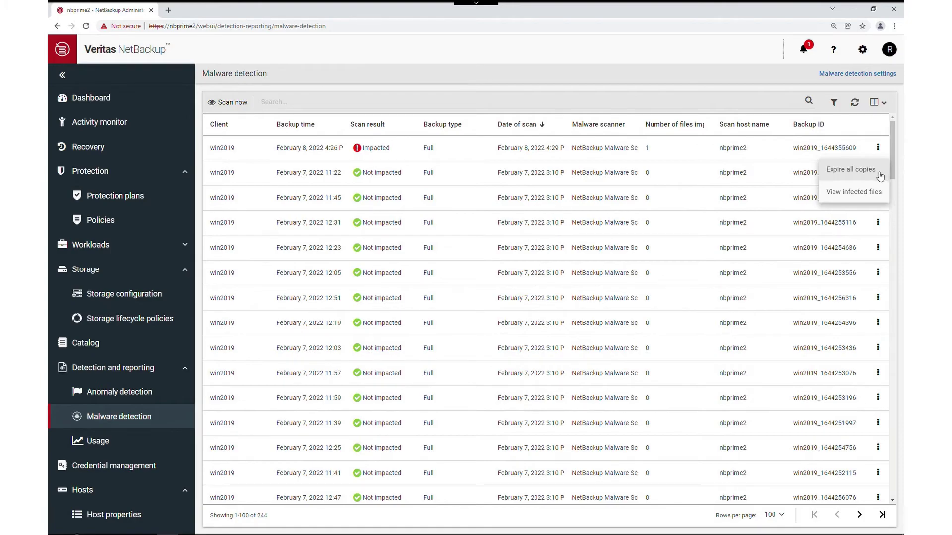
left_click(863, 197)
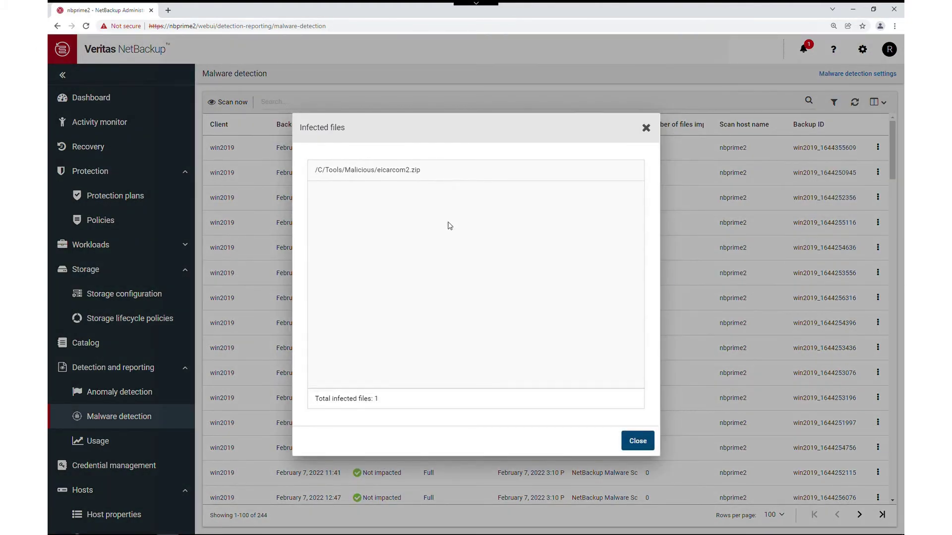
left_click(638, 442)
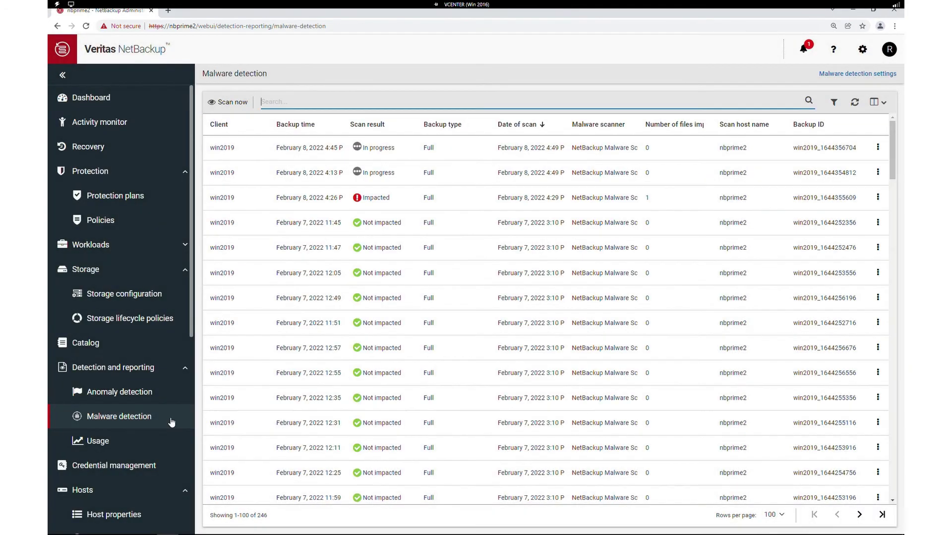
Start a regular recovery with win2019 as both source and destination client
left_click(95, 148)
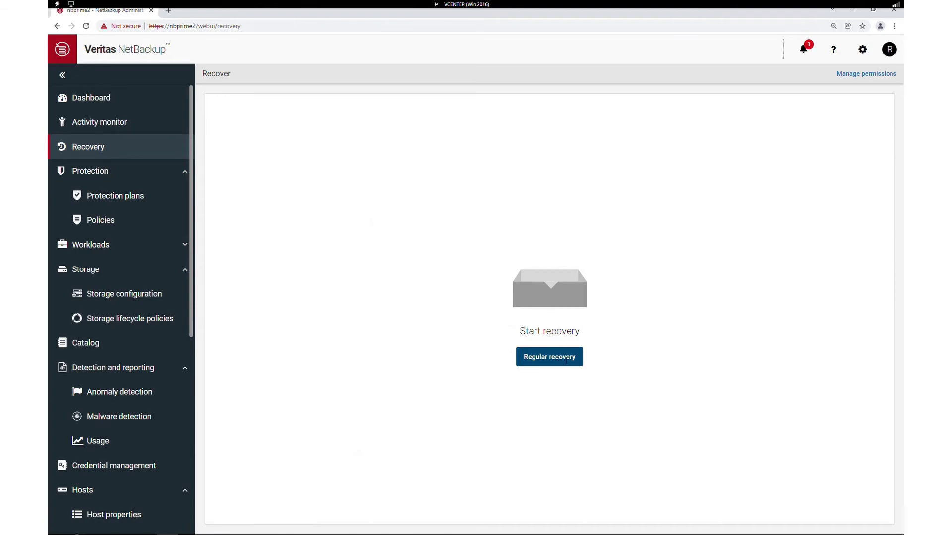
left_click(559, 358)
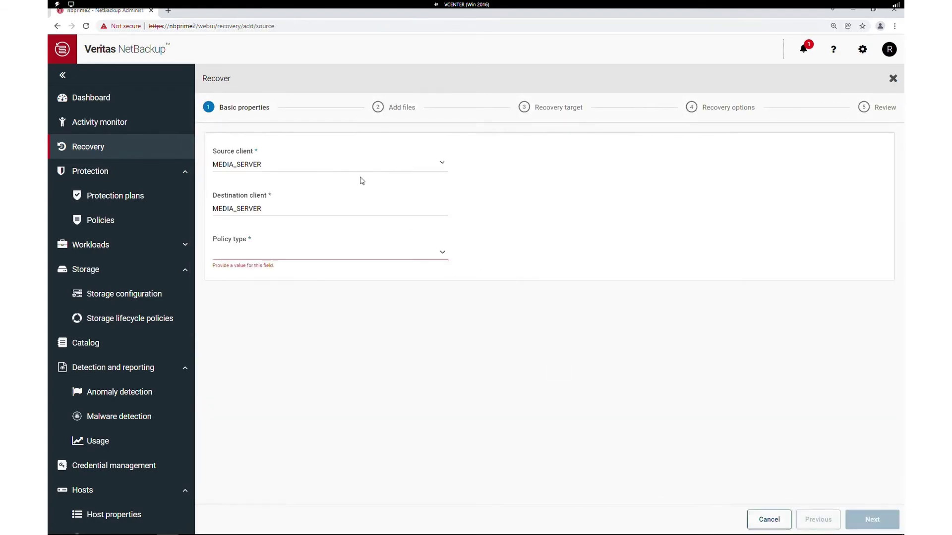
left_click(342, 169)
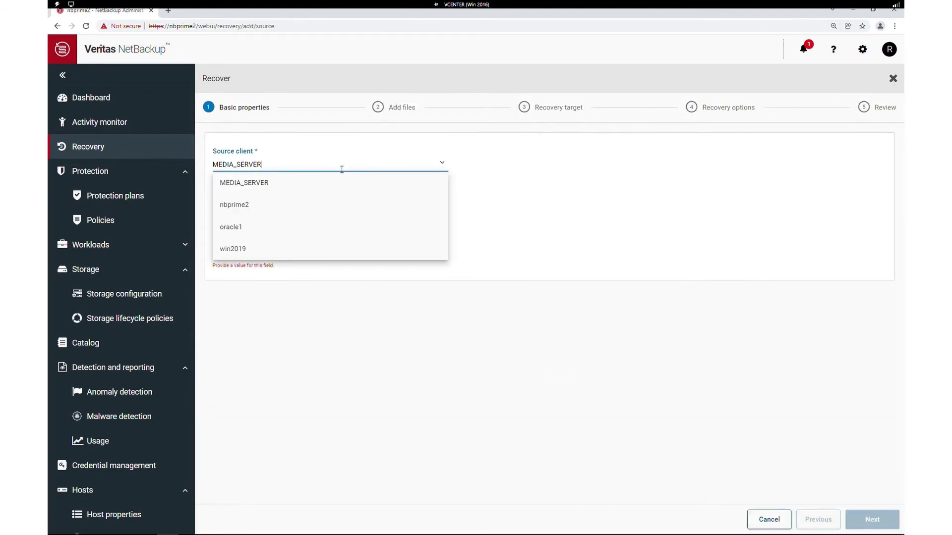
left_click(247, 247)
left_click(256, 209)
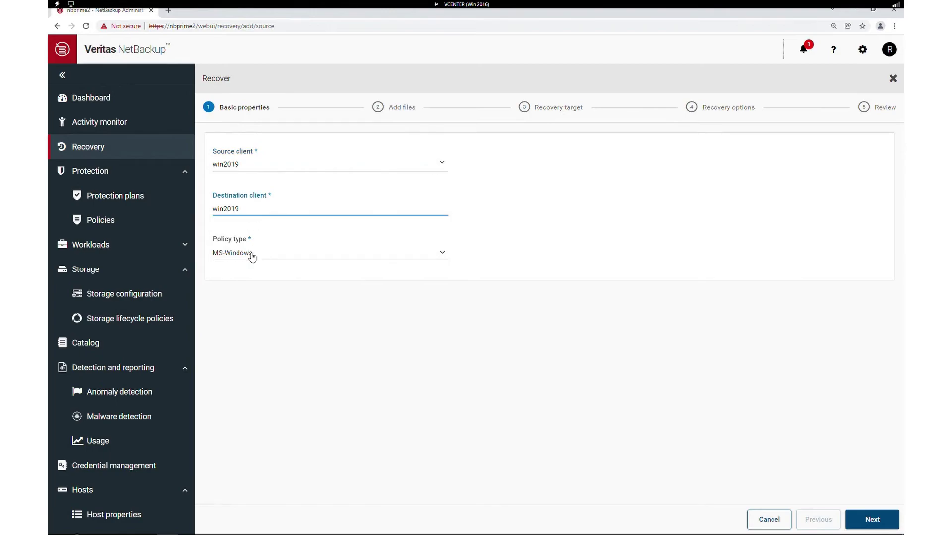
In the backup history, select the February 7 Not impacted image instead of the newest
left_click(869, 521)
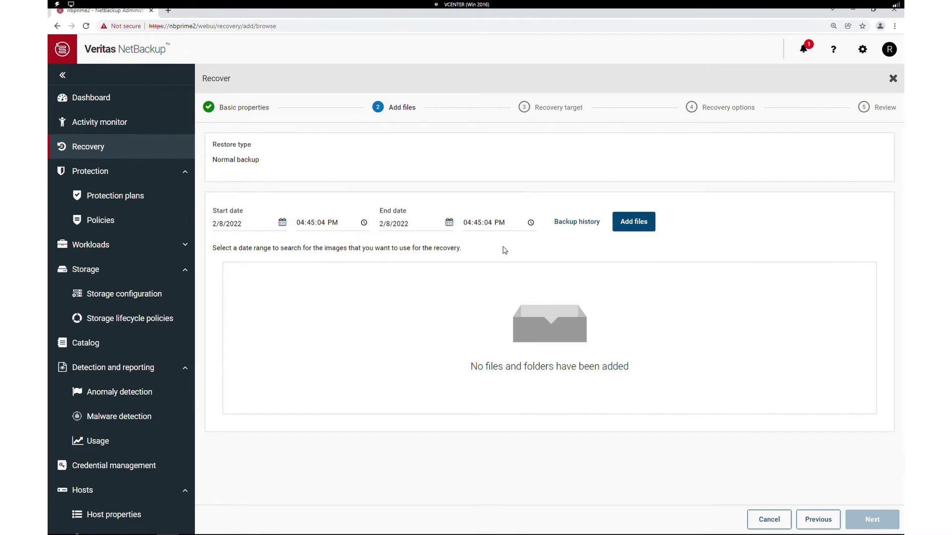
left_click(589, 223)
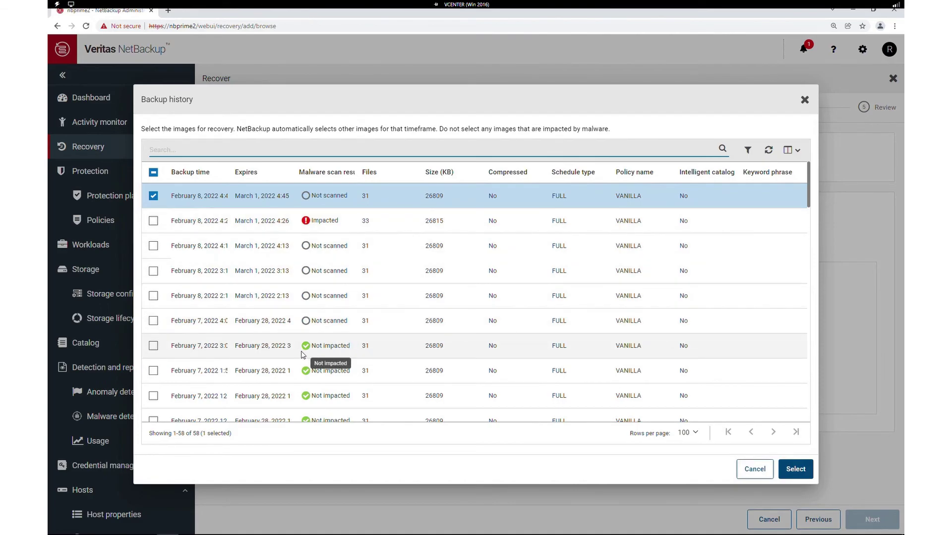
left_click(155, 347)
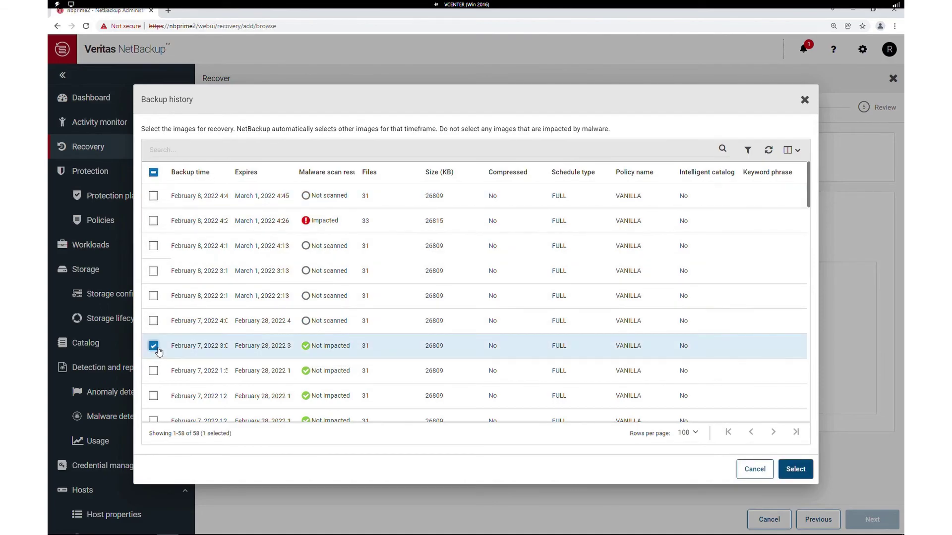